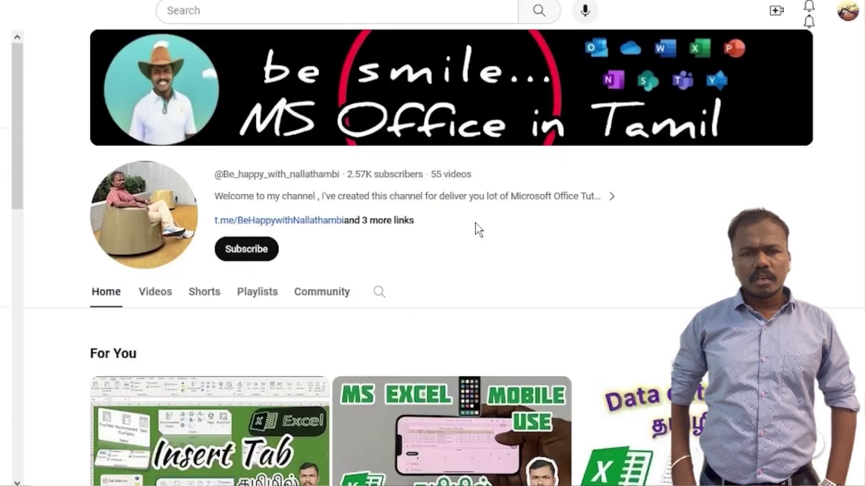
# - Subscribe to the MS Office tutorial channel, view its notification options, then return to Excel's Title sheet
pyautogui.click(250, 251)
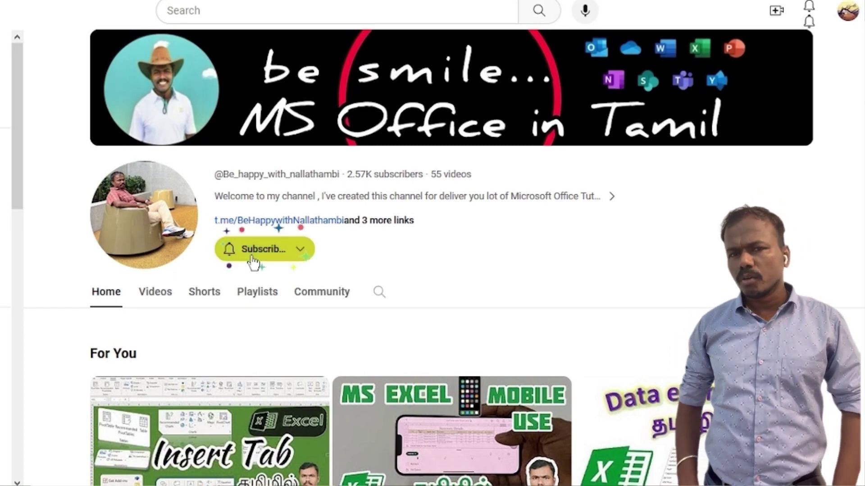
pyautogui.click(299, 255)
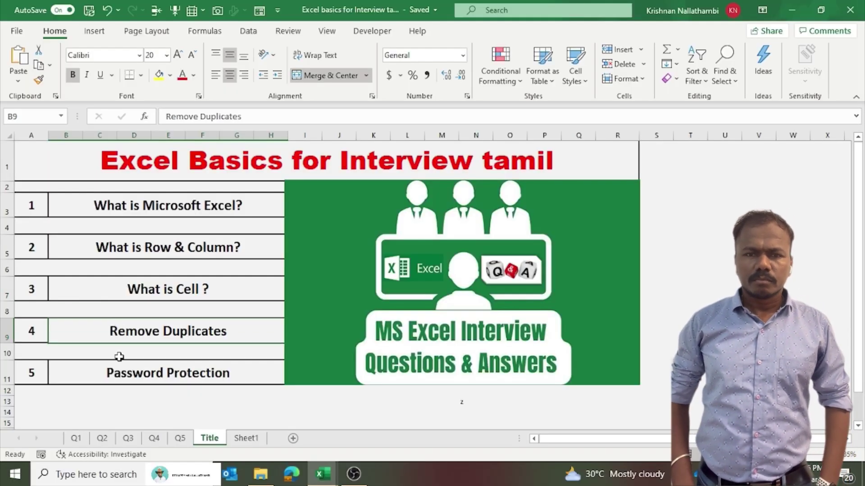
pyautogui.click(119, 366)
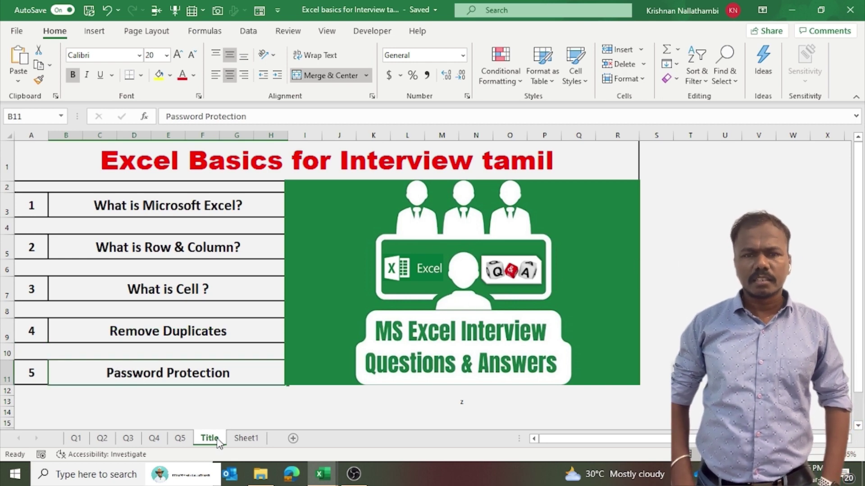
# - Switch to the Q1 sheet, 'What is Microsoft Excel?'
pyautogui.click(77, 439)
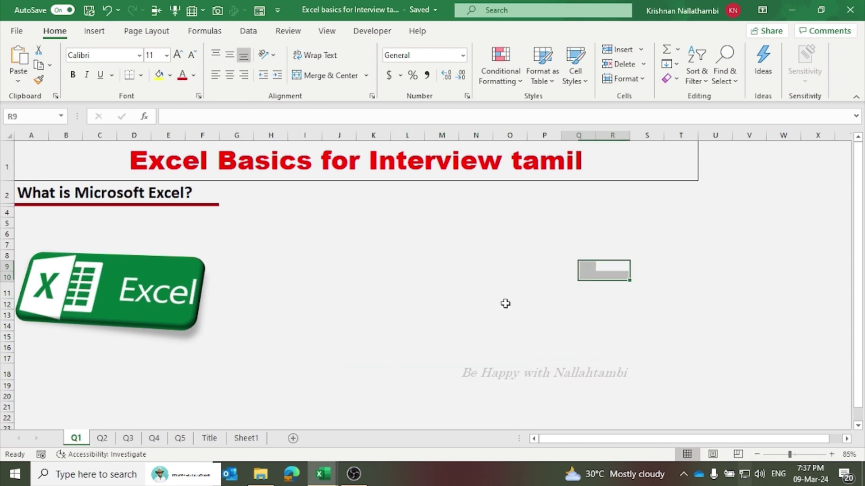
pyautogui.press('Right')
pyautogui.press('Down')
pyautogui.press('Down')
pyautogui.click(244, 438)
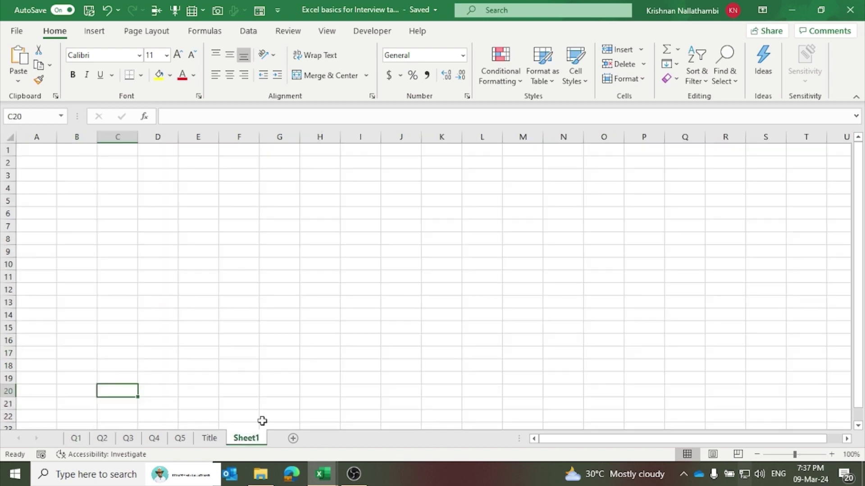
pyautogui.click(321, 241)
pyautogui.click(550, 241)
pyautogui.click(491, 302)
pyautogui.click(126, 251)
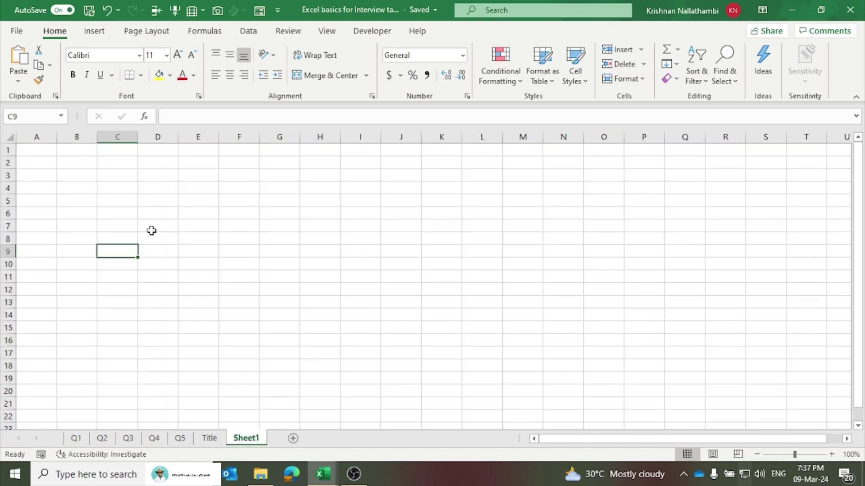
pyautogui.click(564, 256)
pyautogui.click(228, 288)
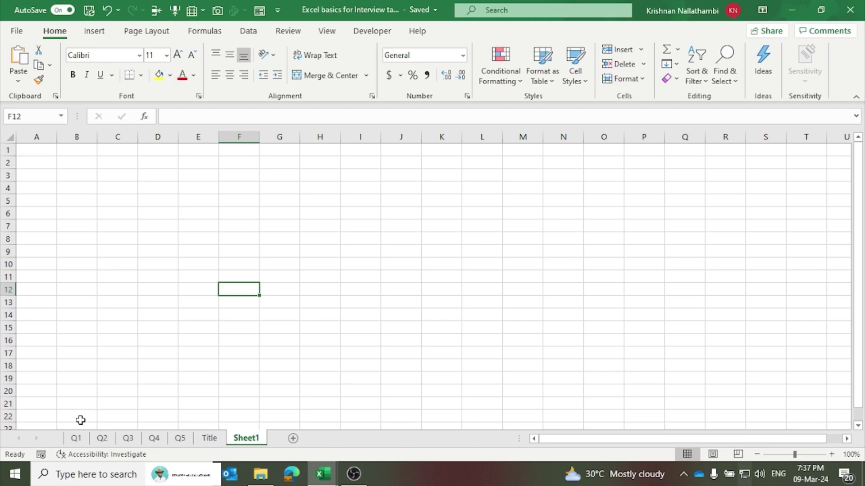
pyautogui.click(75, 439)
pyautogui.click(317, 327)
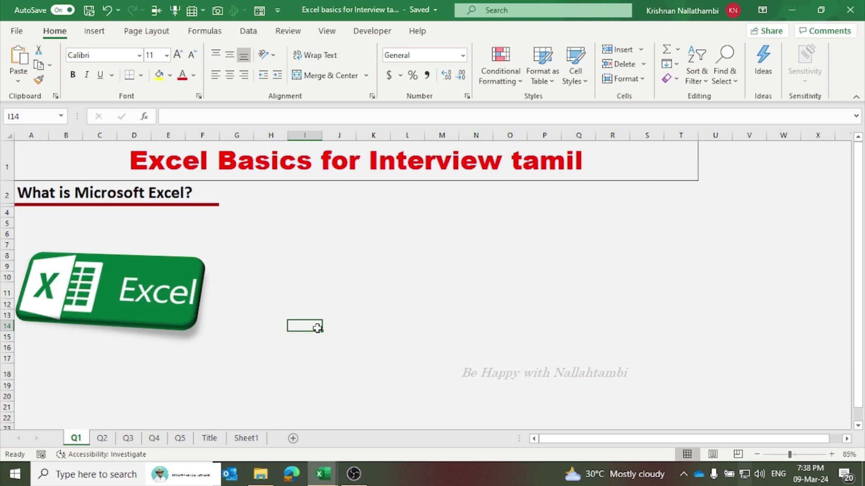
# - Switch to the Q2 sheet, 'What is Row & Column?'
pyautogui.click(103, 440)
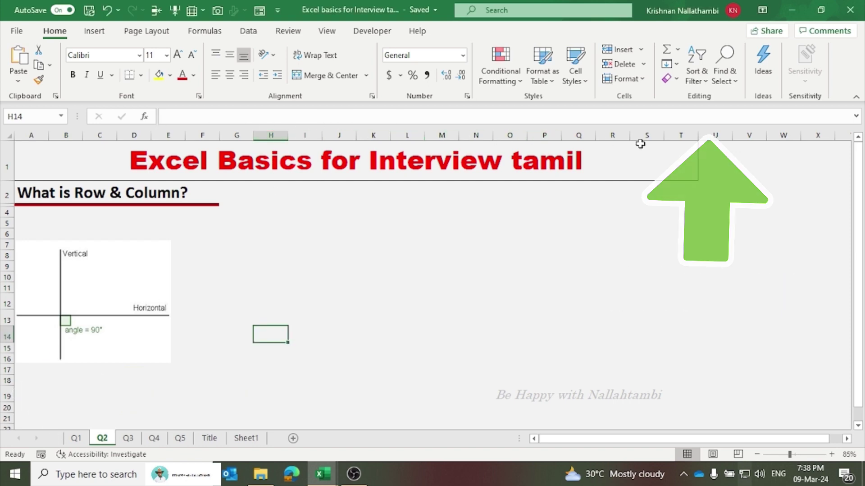
# - Move the active cell to L11, then advance to the Q3 'What is Cell ?' sheet
pyautogui.press('Up')
pyautogui.press('Up')
pyautogui.press('Up')
pyautogui.press('Right')
pyautogui.press('Right')
pyautogui.press('Right')
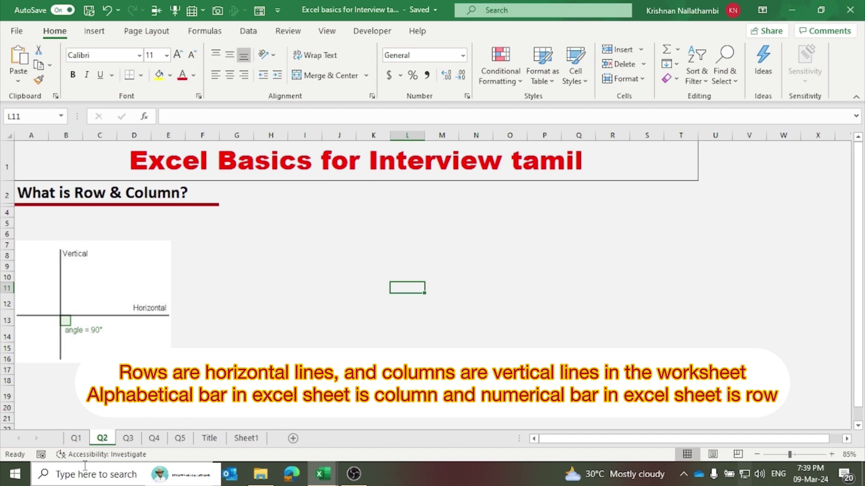
pyautogui.hotkey('ctrl', 'pagedown')
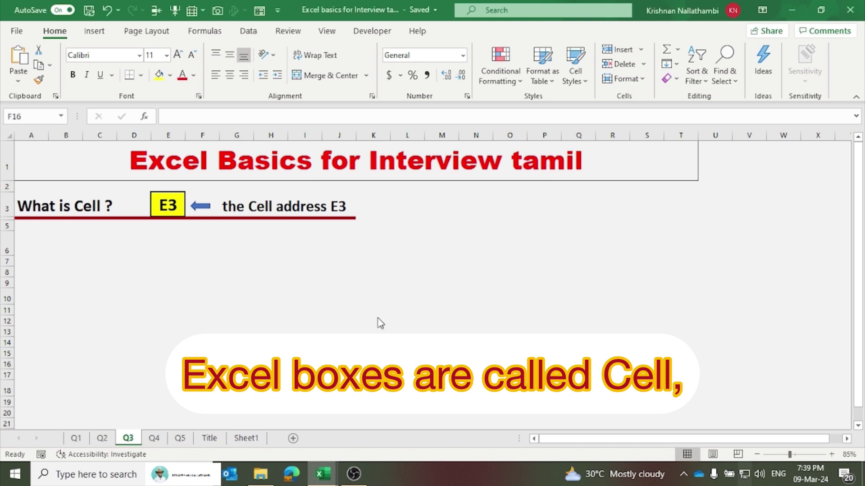
pyautogui.press('Right')
pyautogui.press('Right')
pyautogui.press('Right')
pyautogui.press('Up')
pyautogui.press('Up')
pyautogui.press('Up')
pyautogui.press('Left')
pyautogui.press('Left')
pyautogui.press('Left')
pyautogui.press('Down')
pyautogui.press('Right')
pyautogui.press('Right')
pyautogui.press('Right')
pyautogui.press('Up')
pyautogui.press('Up')
pyautogui.press('Up')
pyautogui.click(400, 312)
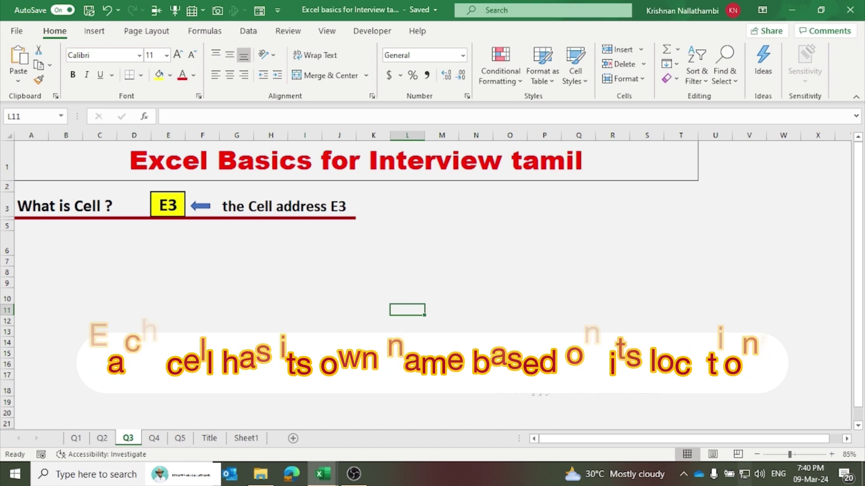
pyautogui.click(444, 295)
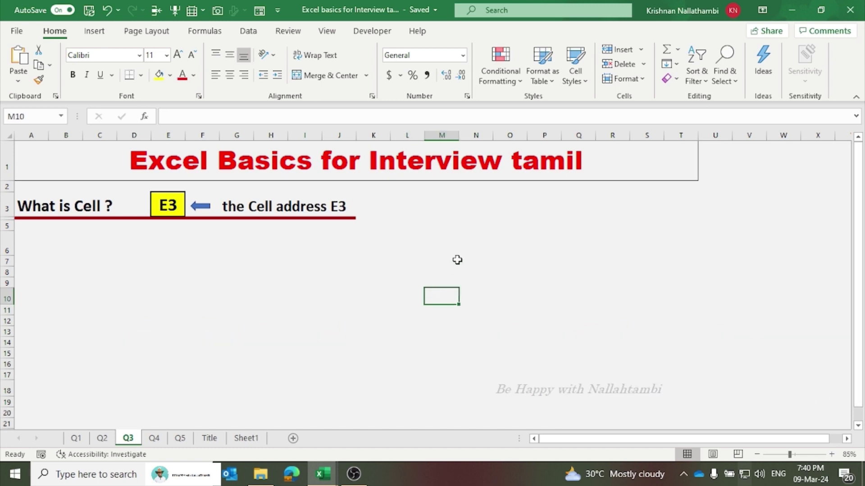
pyautogui.click(363, 283)
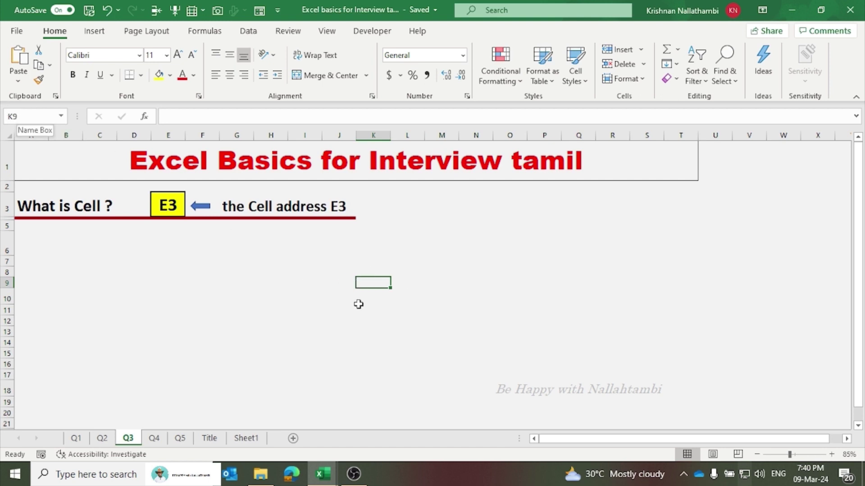
pyautogui.click(450, 252)
pyautogui.click(440, 283)
pyautogui.click(312, 299)
pyautogui.click(482, 258)
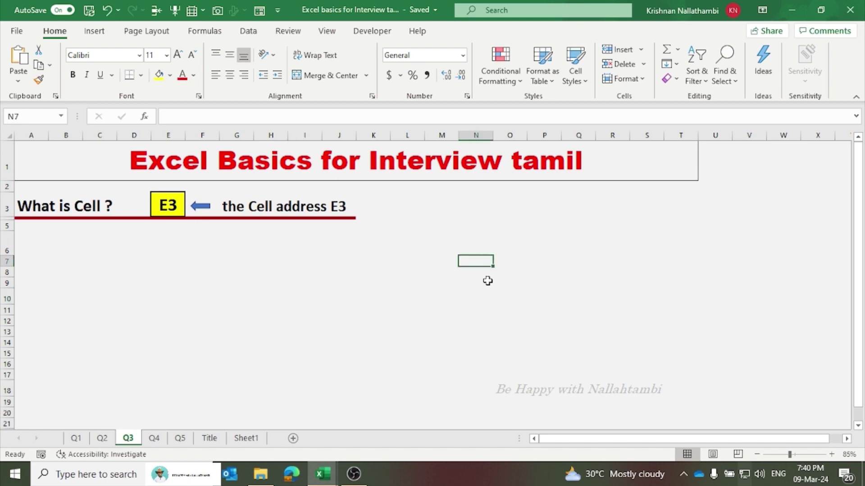
pyautogui.click(489, 281)
pyautogui.click(434, 284)
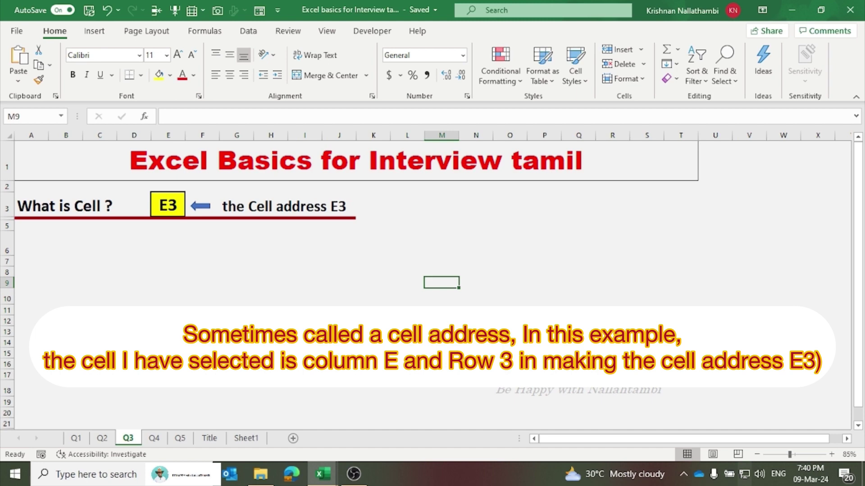
pyautogui.click(218, 306)
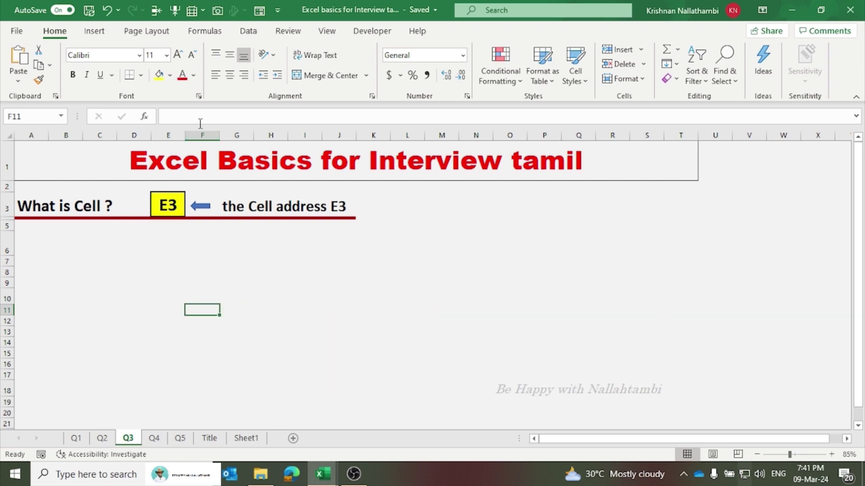
# - Highlight column E, row 3 and cell E3, then advance to the Q4 duplicates sheet
pyautogui.click(163, 135)
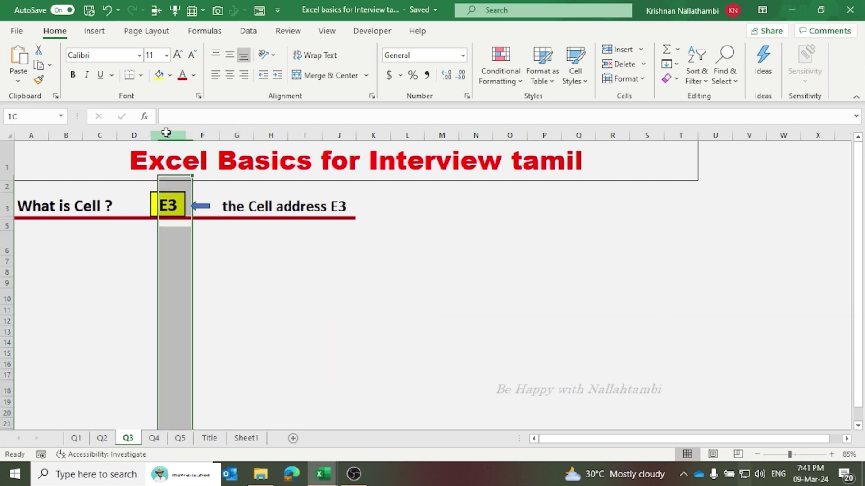
pyautogui.click(7, 207)
pyautogui.click(168, 205)
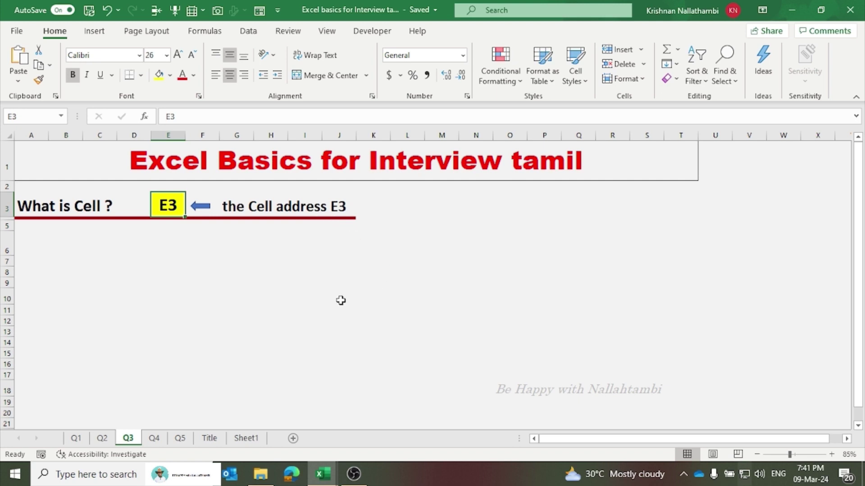
pyautogui.hotkey('ctrl', 'pagedown')
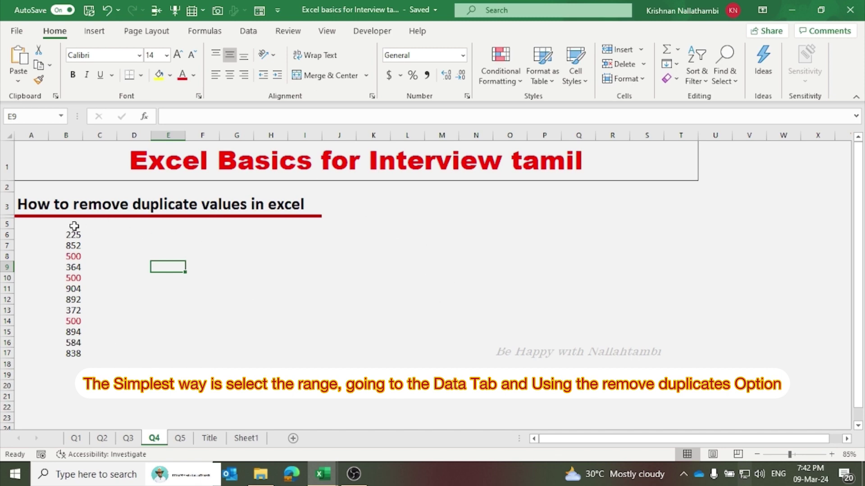
# - Remove duplicate values from the number list in column B on Q4, leaving only unique values
pyautogui.moveTo(73, 231); pyautogui.dragTo(79, 363)
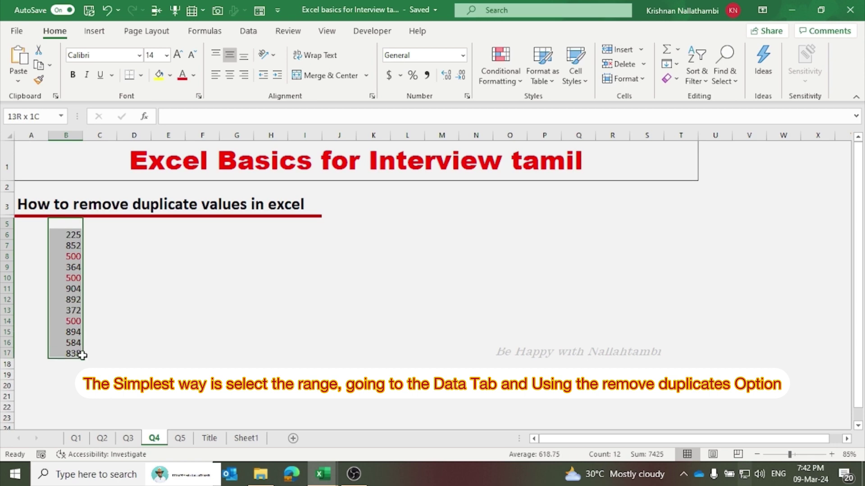
pyautogui.click(255, 32)
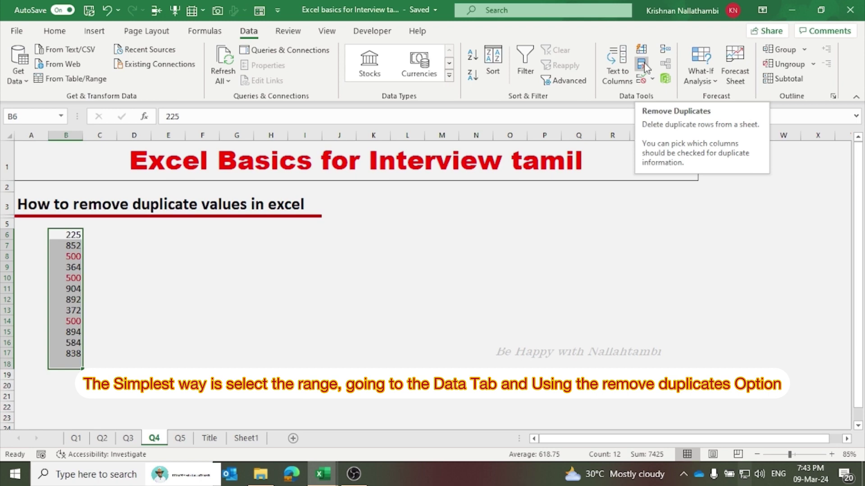
pyautogui.click(648, 66)
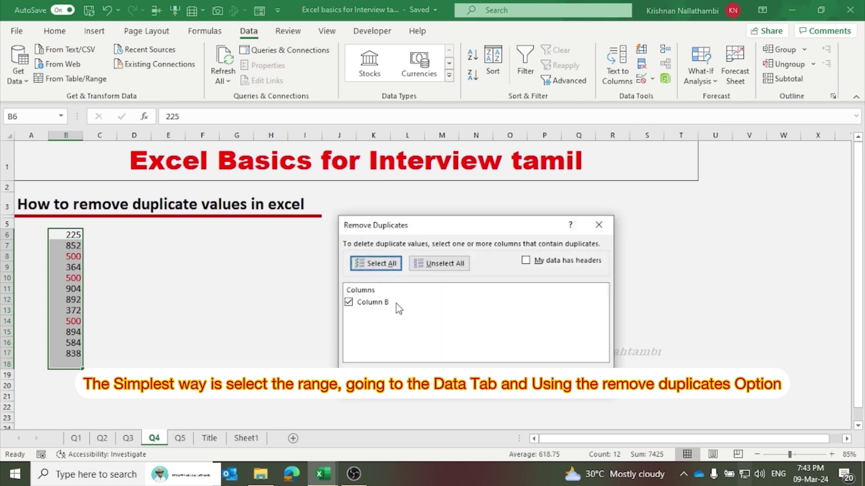
pyautogui.click(533, 380)
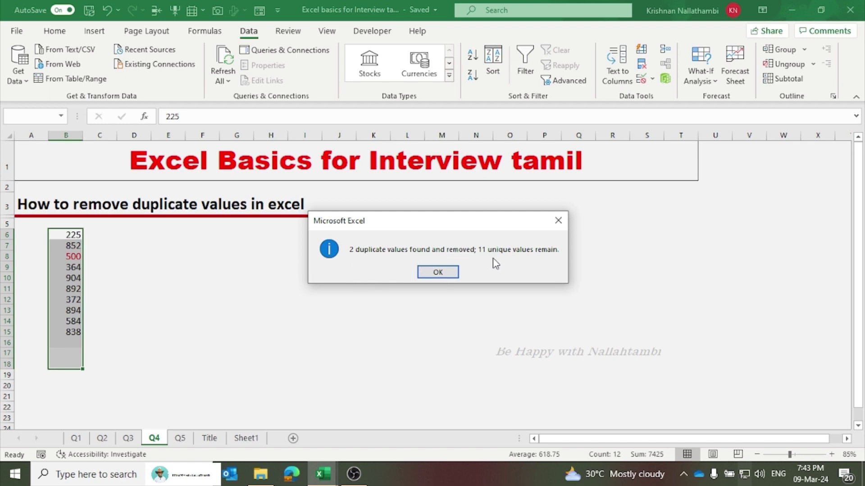
pyautogui.click(441, 271)
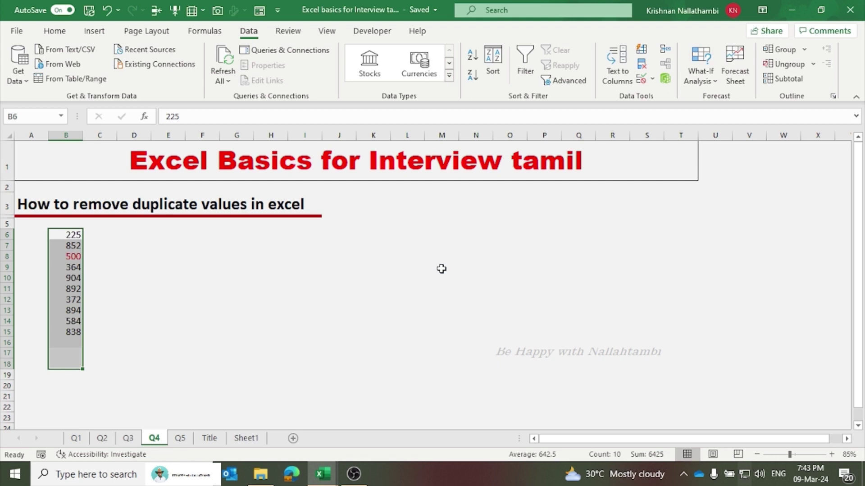
pyautogui.click(176, 282)
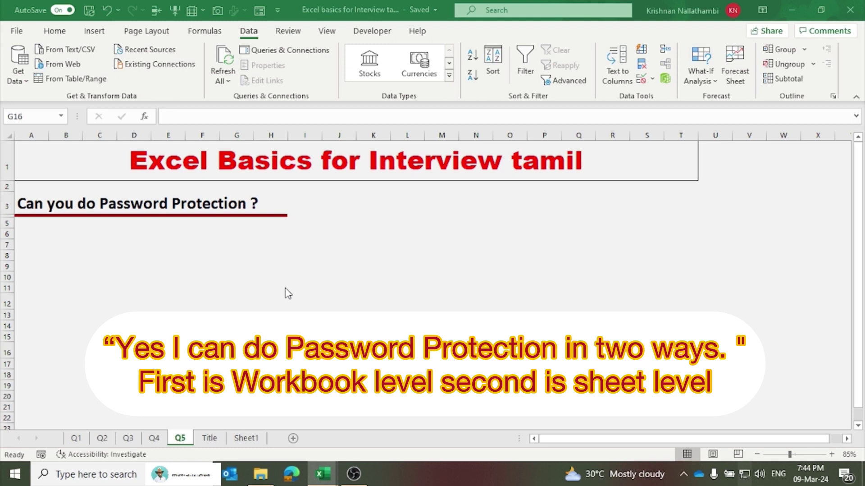
# - Select cell C10 on Q5 and open the Protect Workbook options on the File Info page
pyautogui.click(99, 276)
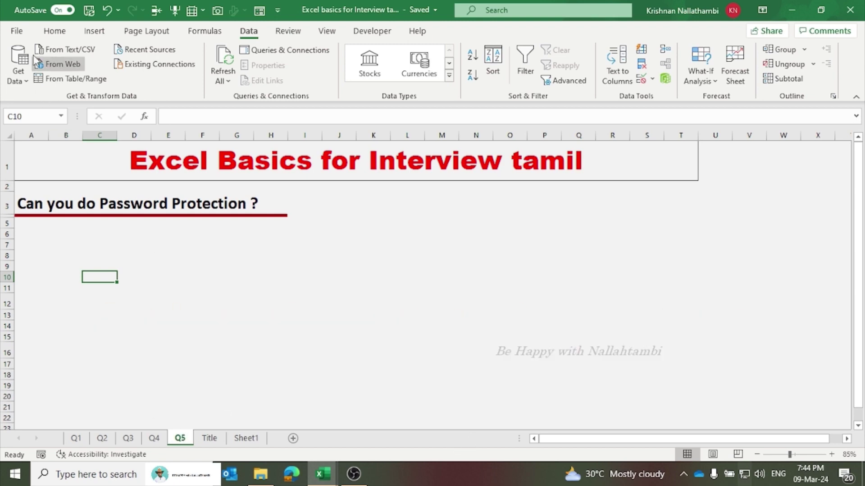
pyautogui.click(17, 31)
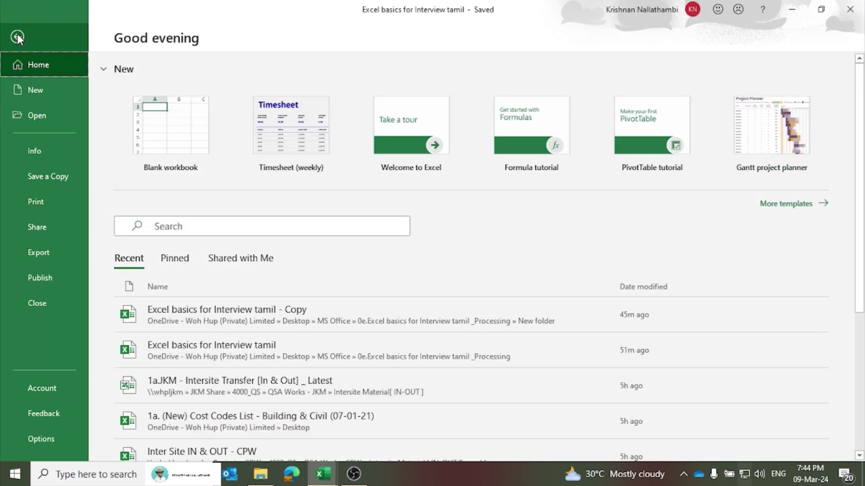
pyautogui.click(36, 150)
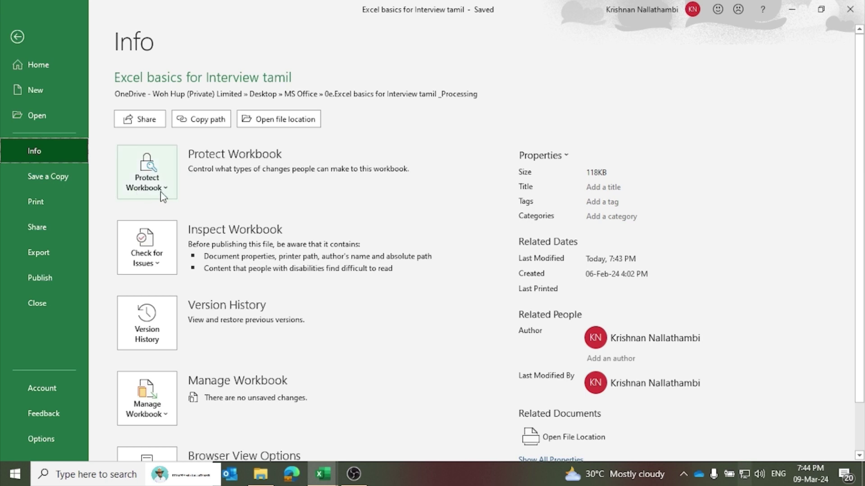
pyautogui.click(166, 189)
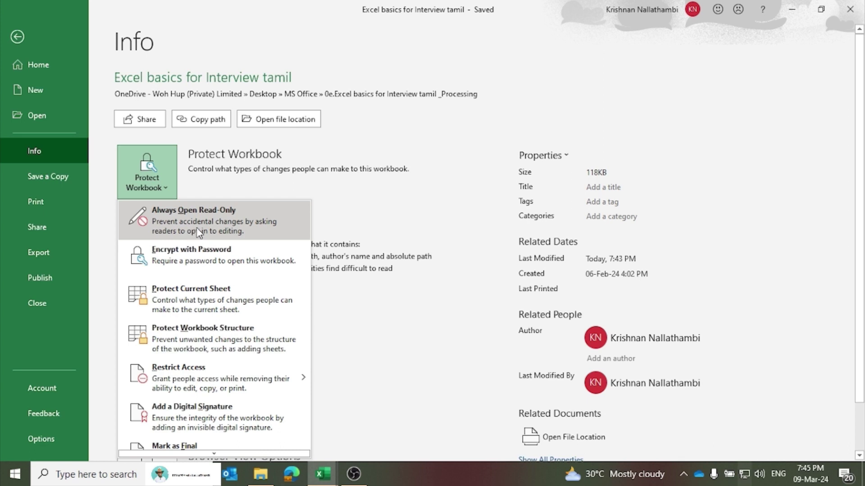
# - Encrypt the workbook with a password, then return to Q5 and close the workbook
pyautogui.click(187, 268)
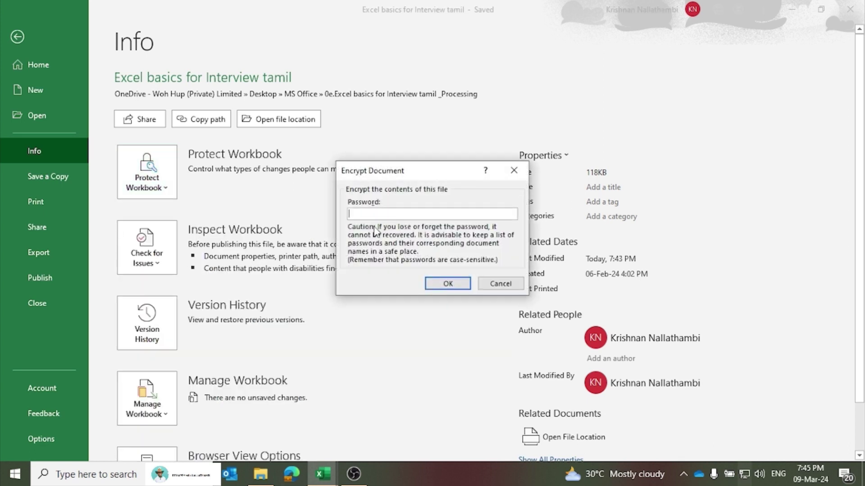
pyautogui.write('12')
pyautogui.click(450, 283)
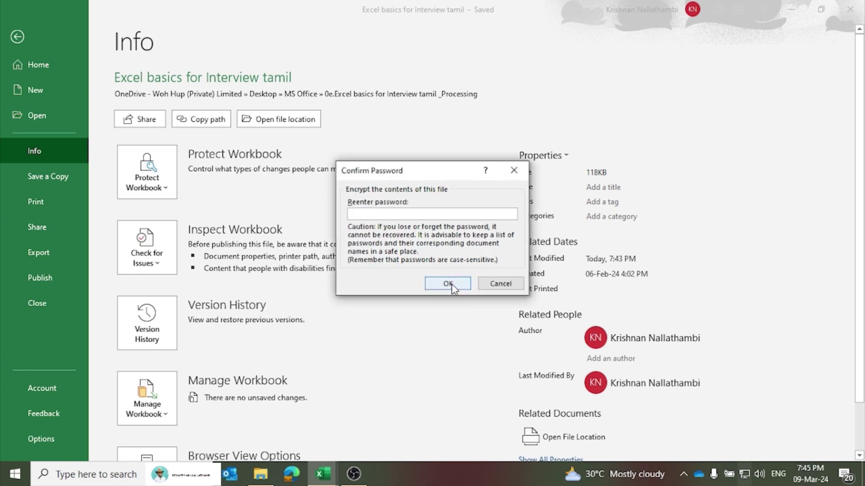
pyautogui.write('1')
pyautogui.click(448, 283)
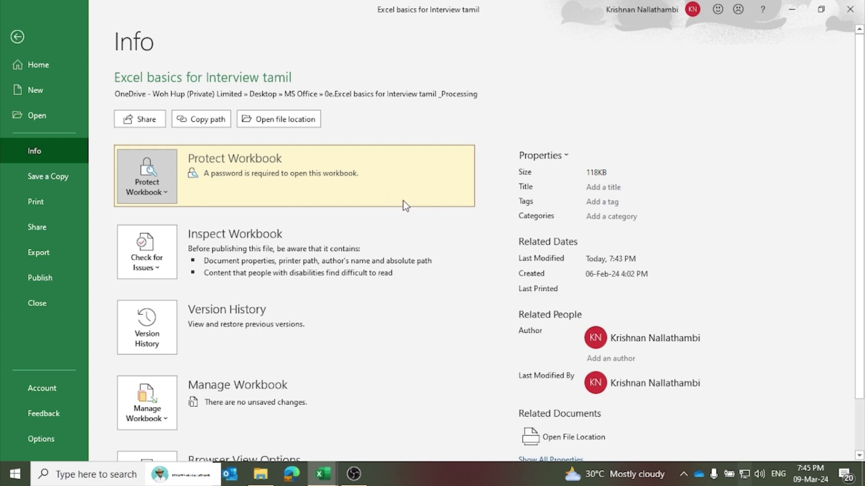
pyautogui.click(17, 36)
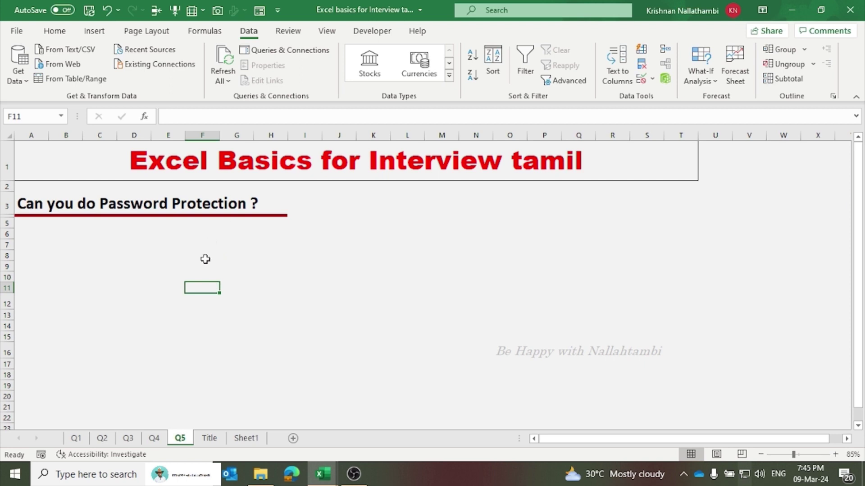
pyautogui.click(850, 10)
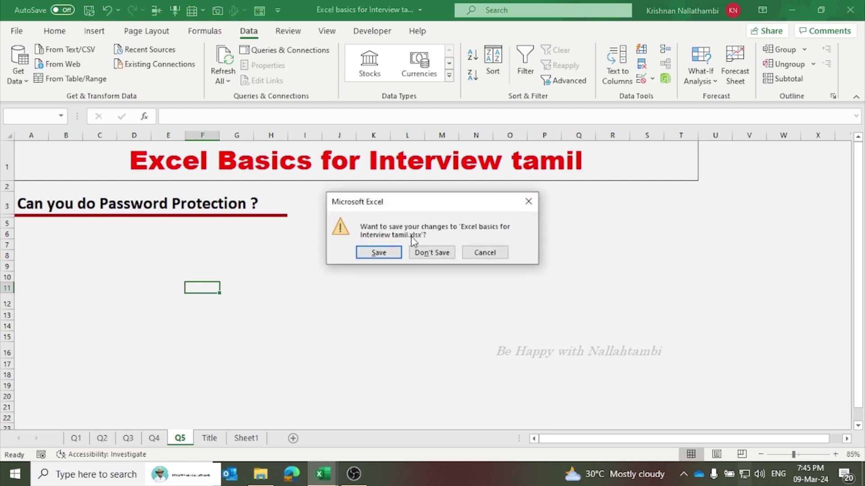
# - Save the changes, reopen the workbook with its password, and maximize the window on Q5
pyautogui.click(378, 252)
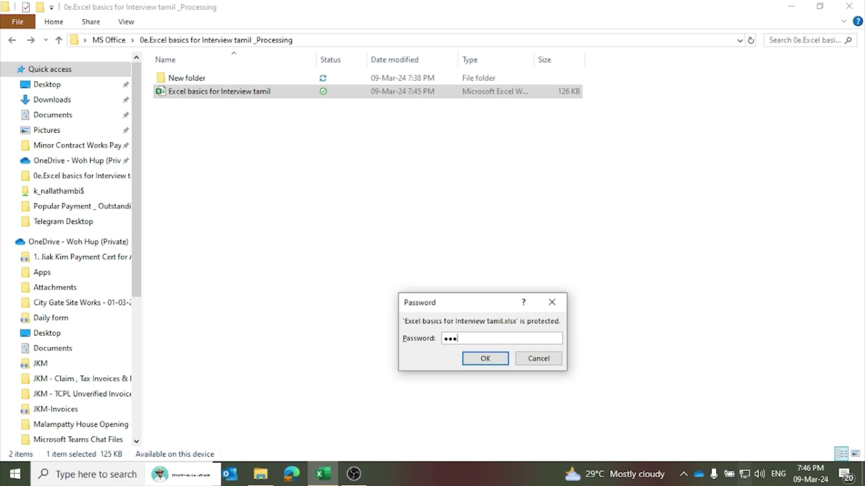
pyautogui.press('Return')
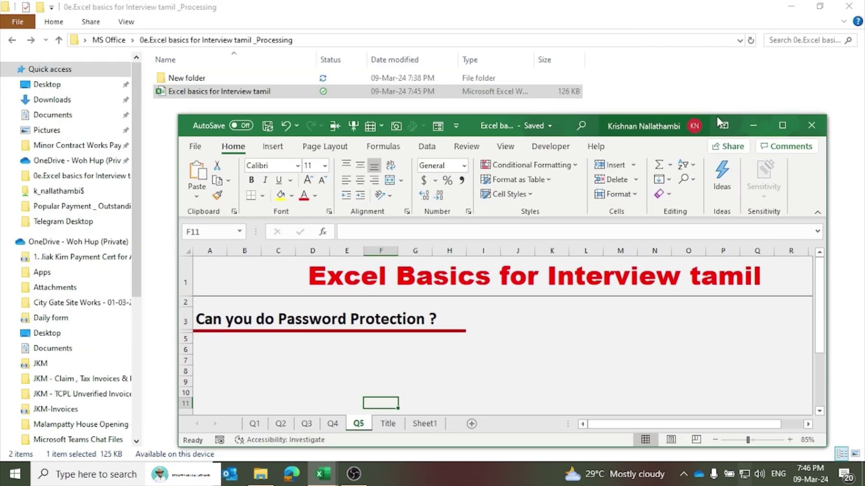
pyautogui.click(788, 130)
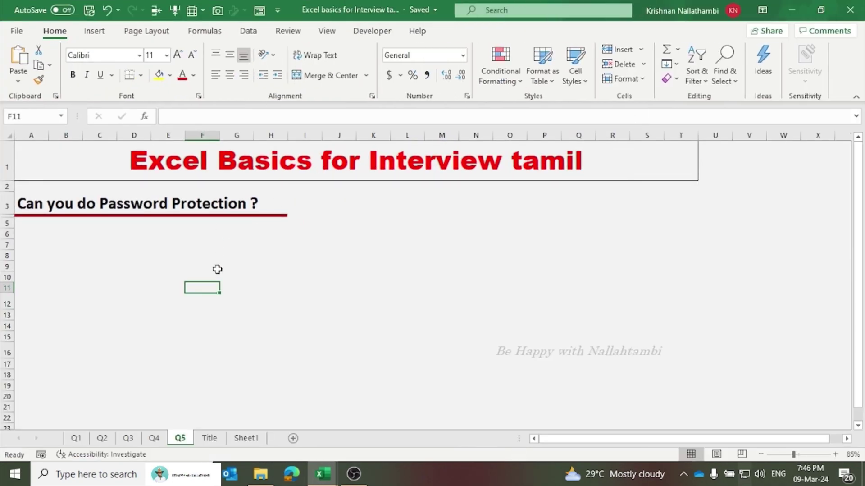
# - Select cell F9 on Q5 and show the Review tab's sheet and workbook protection commands
pyautogui.click(217, 269)
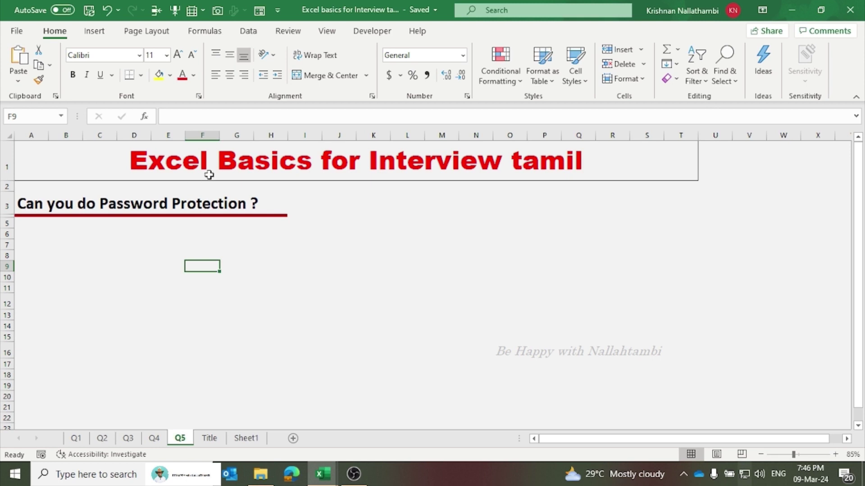
pyautogui.click(298, 36)
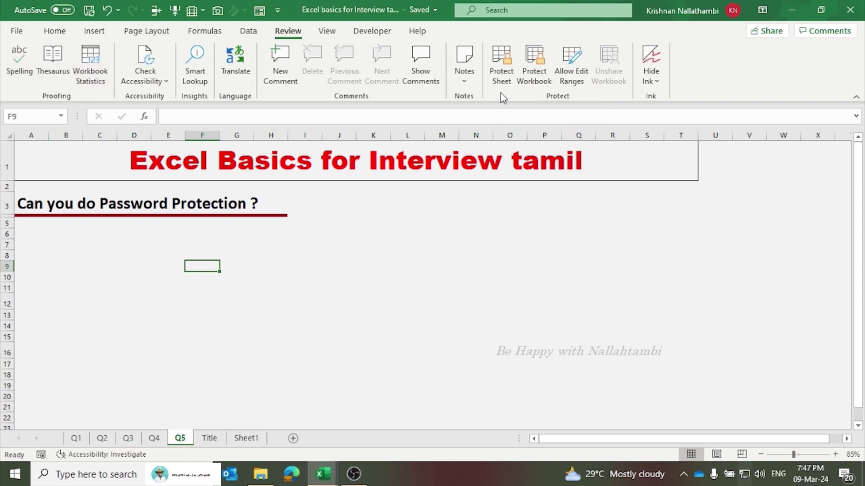
pyautogui.click(504, 75)
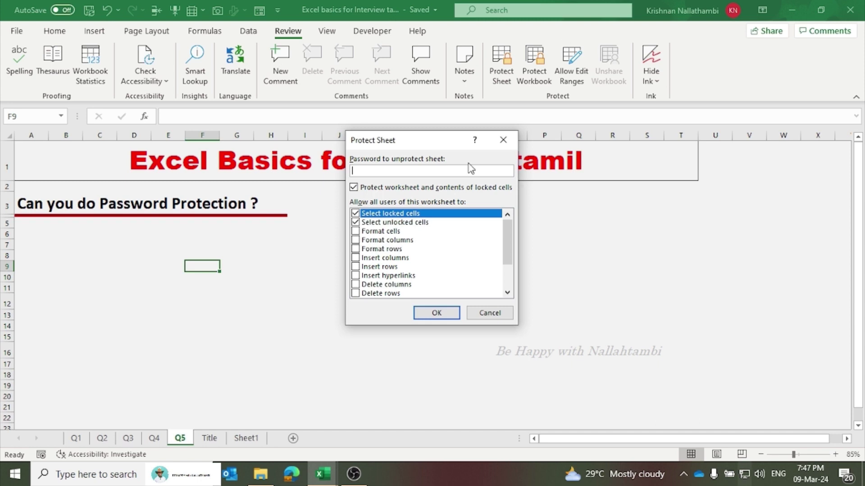
pyautogui.press('Escape')
pyautogui.click(420, 256)
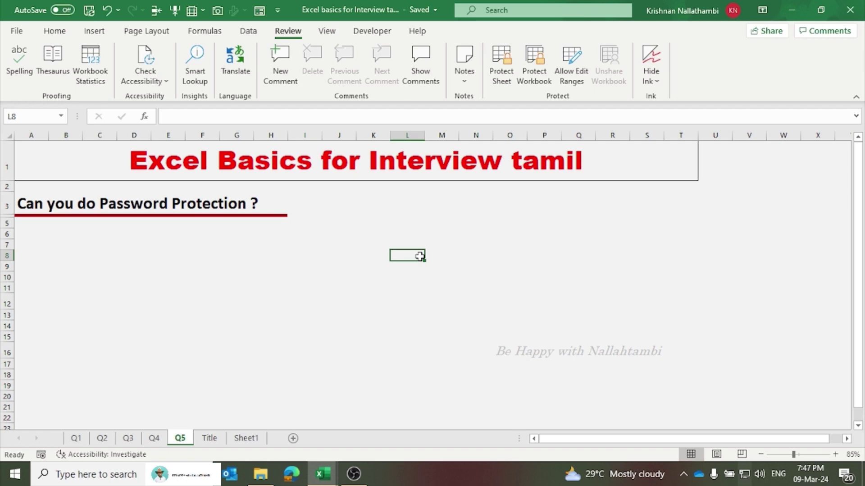
# - Confirm on the Info page that the workbook still requires a password to open, then return to the Q5 sheet
pyautogui.click(18, 32)
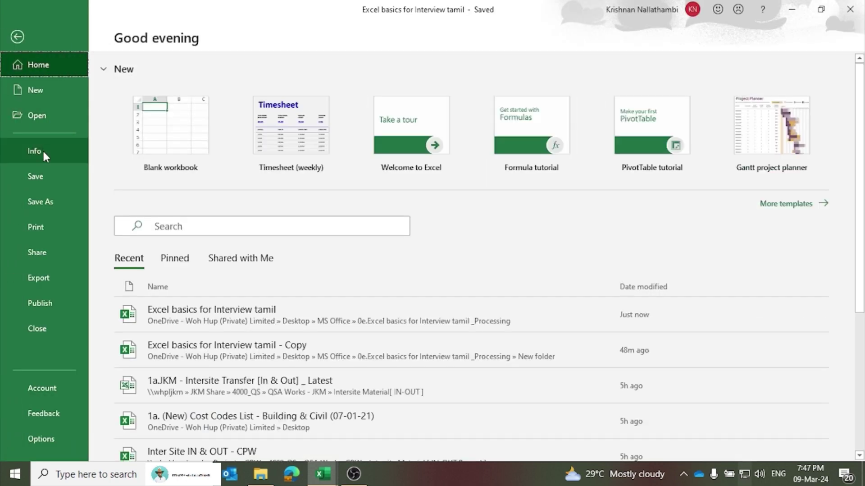
pyautogui.click(43, 154)
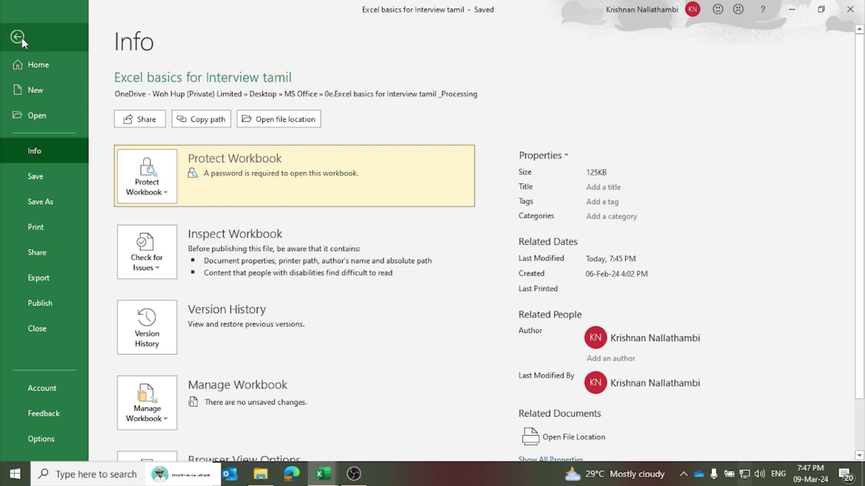
pyautogui.click(19, 37)
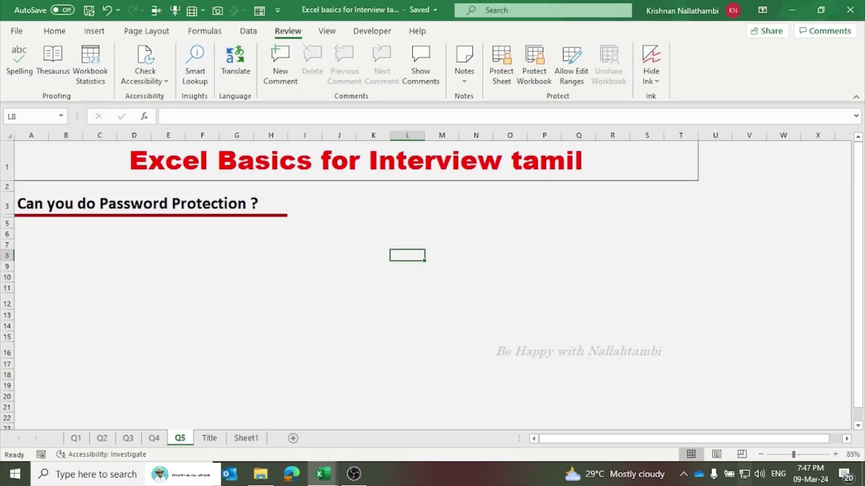